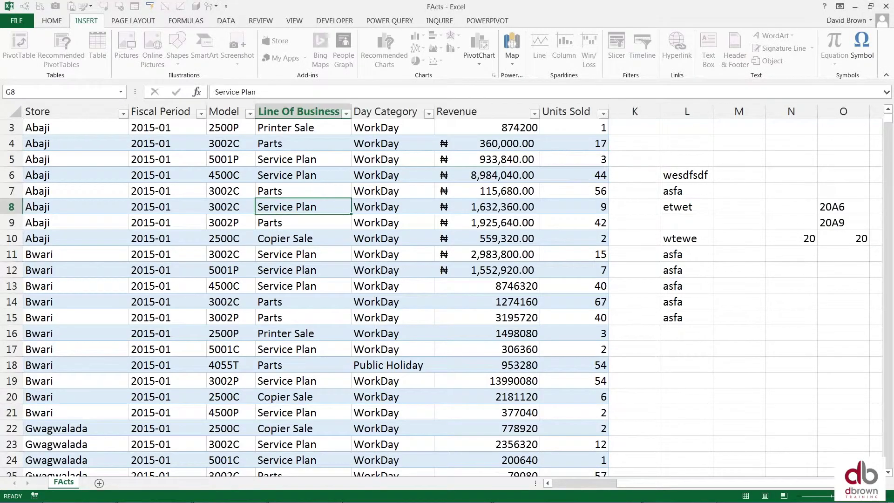
# Step: Move through the FActs table to a Fiscal Period cell and open Find and Replace
pyautogui.press('Left')
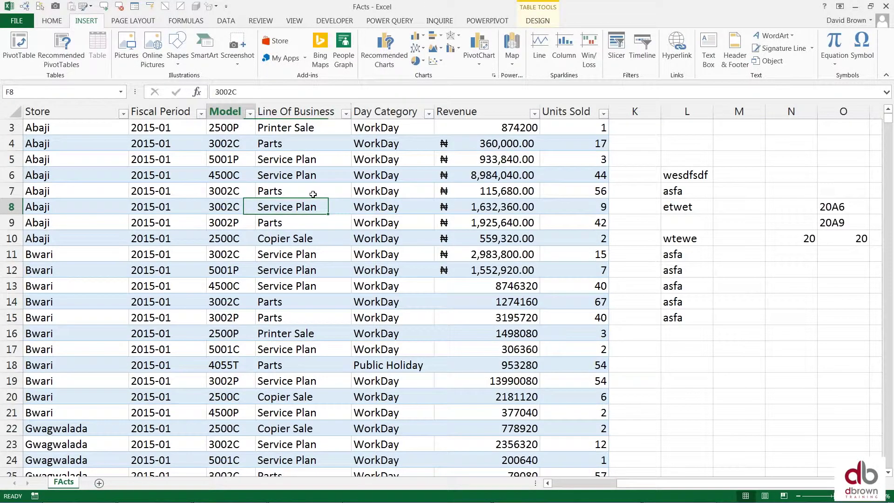
pyautogui.press('Left')
pyautogui.press('Left')
pyautogui.press('Left')
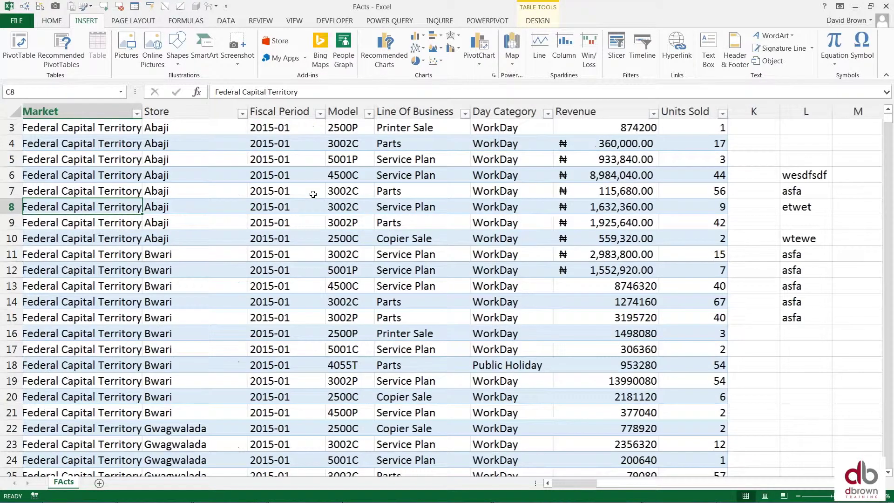
pyautogui.press('Left')
pyautogui.press('Left')
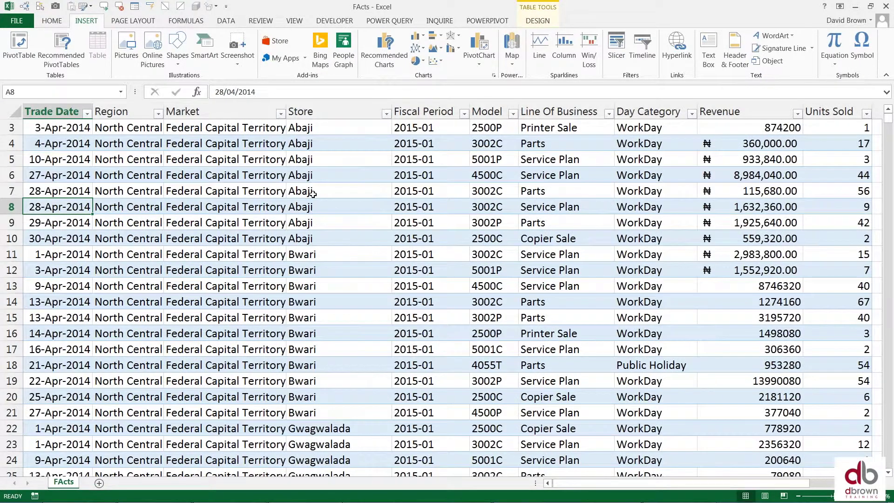
pyautogui.press('Right')
pyautogui.press('Right')
pyautogui.hotkey('ctrl', 'Up')
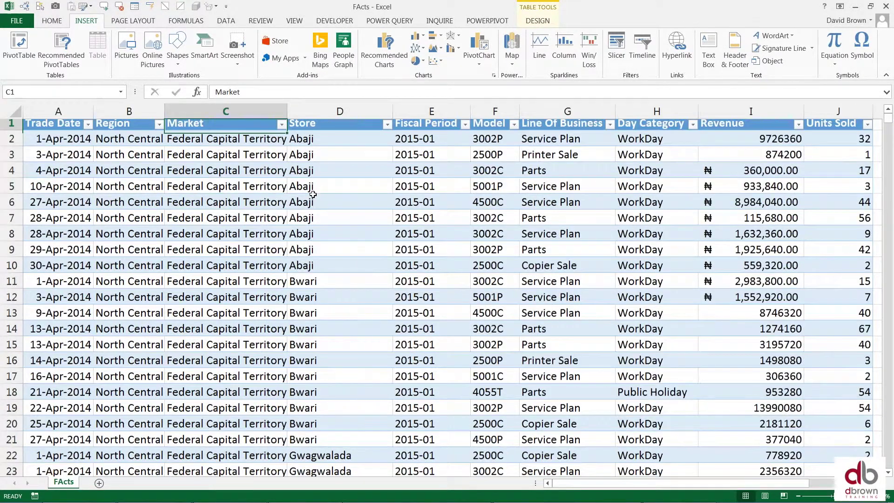
pyautogui.press('Right')
pyautogui.press('Down')
pyautogui.press('Down')
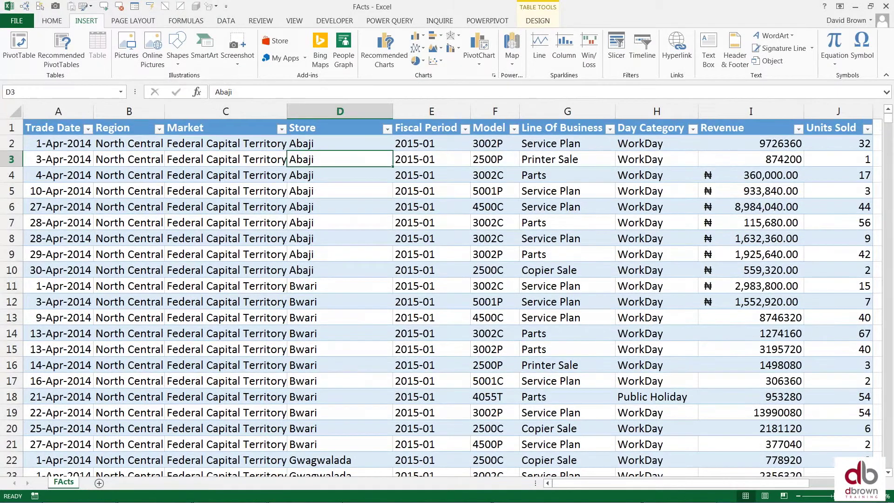
pyautogui.click(433, 194)
pyautogui.hotkey('ctrl', 'f')
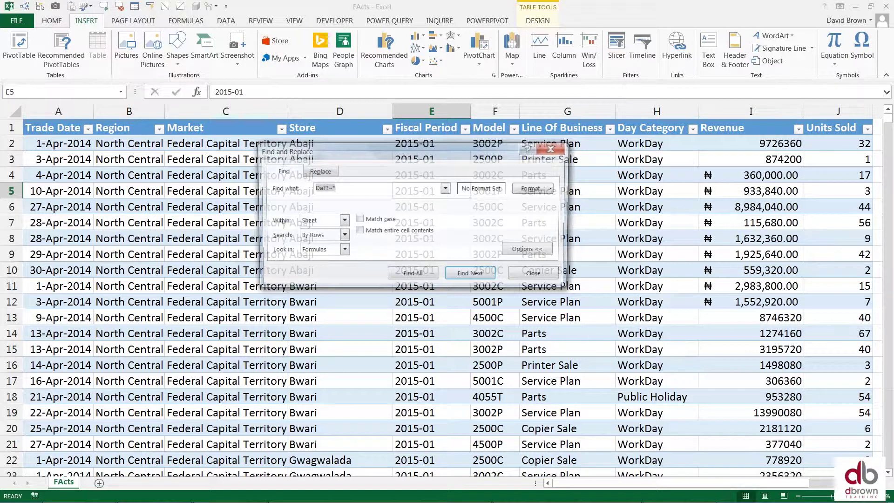
# Step: Replace the old Da??~* pattern with C*k* and list all 339 matching cells
pyautogui.moveTo(372, 148); pyautogui.dragTo(430, 153)
pyautogui.press('BackSpace')
pyautogui.press('BackSpace')
pyautogui.press('BackSpace')
pyautogui.press('BackSpace')
pyautogui.press('BackSpace')
pyautogui.press('BackSpace')
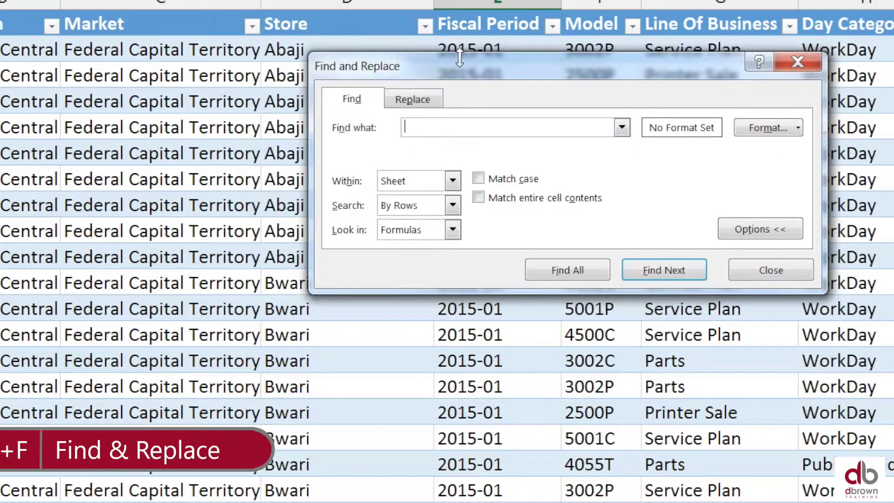
pyautogui.write('C*k')
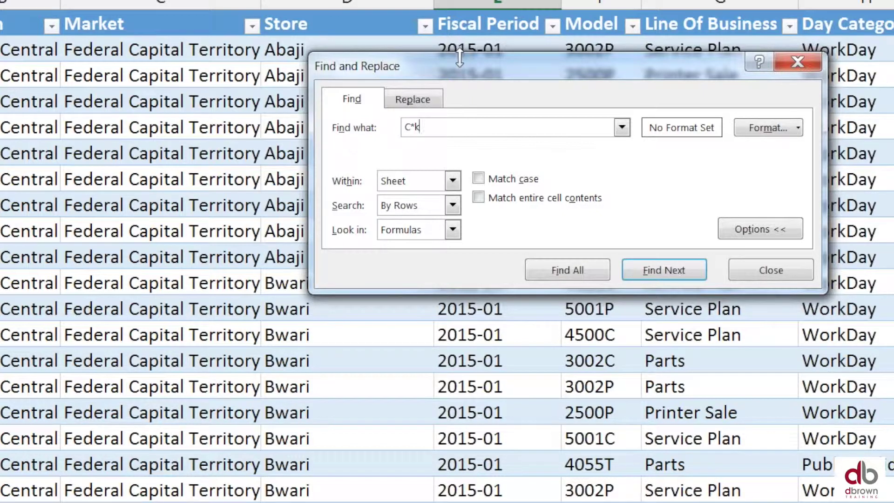
pyautogui.write('*')
pyautogui.click(563, 272)
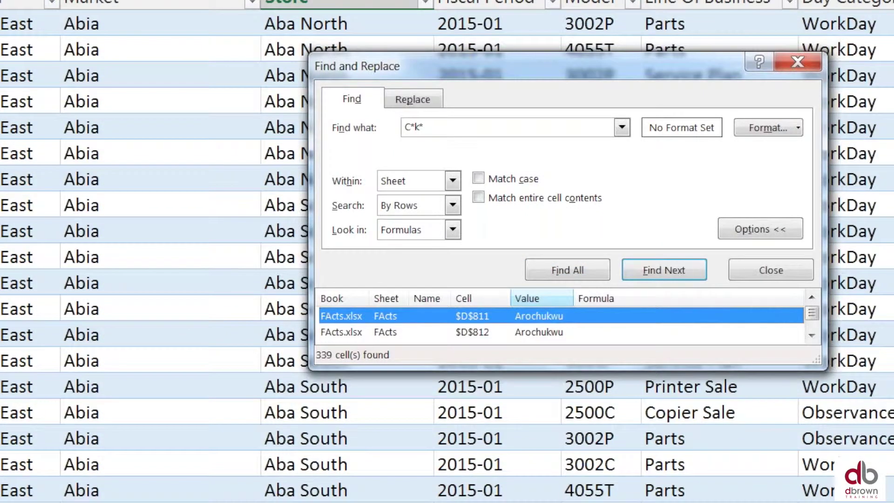
# Step: Reposition the dialog so Arochukwu in D811 shows, then begin editing the C*k* pattern
pyautogui.moveTo(543, 64); pyautogui.dragTo(719, 21)
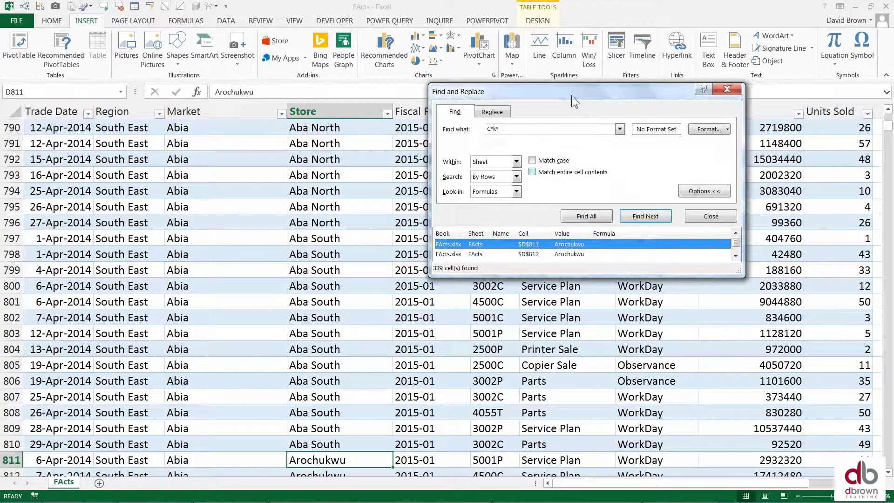
pyautogui.moveTo(568, 97); pyautogui.dragTo(552, 117)
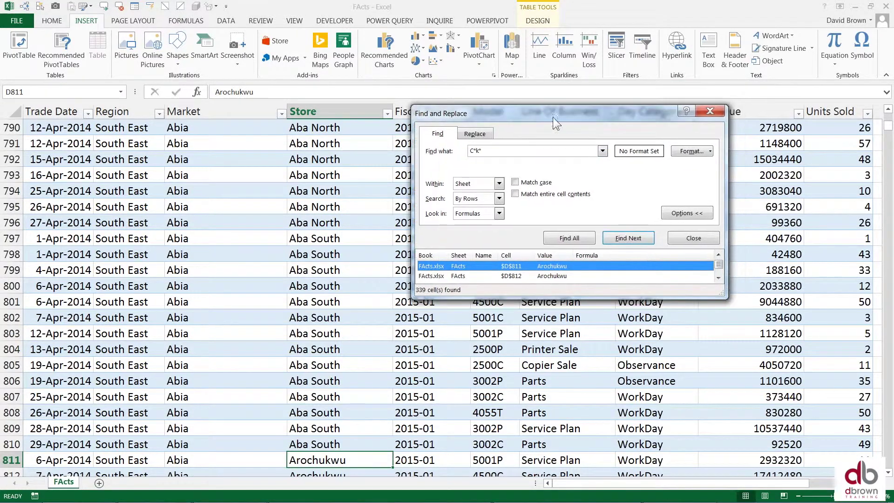
pyautogui.doubleClick(472, 152)
pyautogui.write('C*')
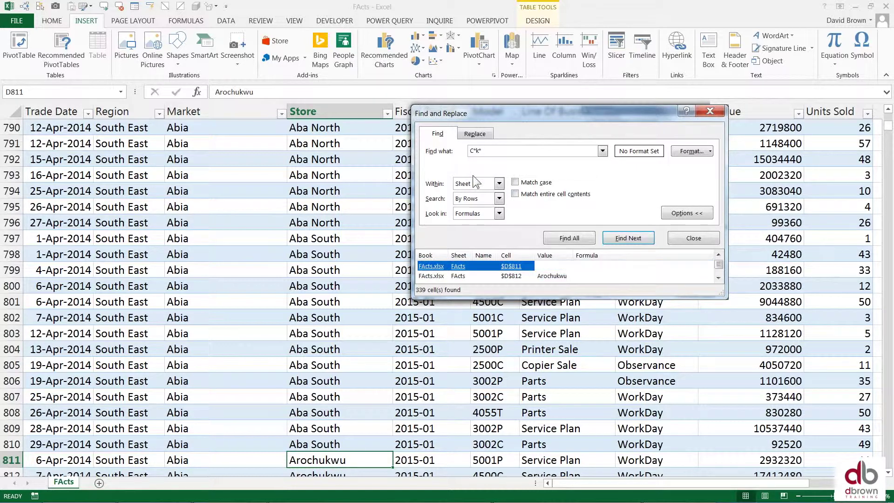
pyautogui.click(487, 149)
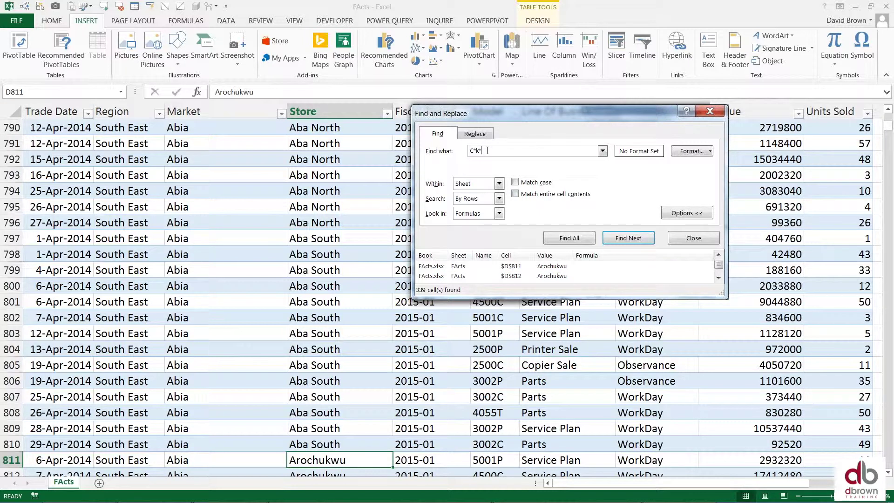
# Step: Insert ? after C to search C?k*, find 0 matches, and dismiss the message
pyautogui.press('Left')
pyautogui.press('Left')
pyautogui.press('Left')
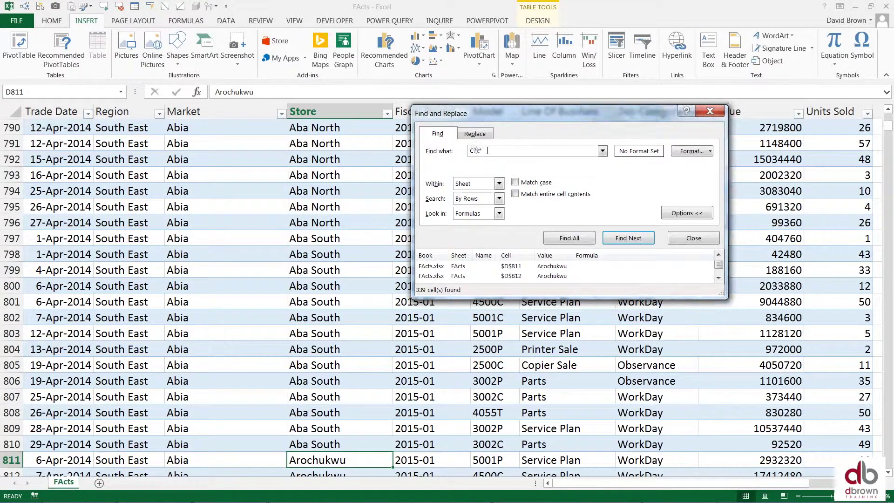
pyautogui.click(474, 151)
pyautogui.write('?')
pyautogui.click(570, 239)
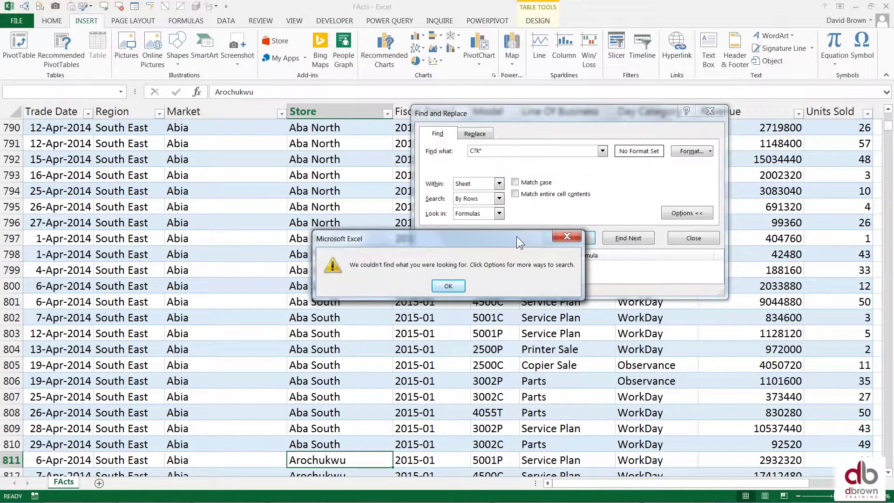
pyautogui.click(448, 286)
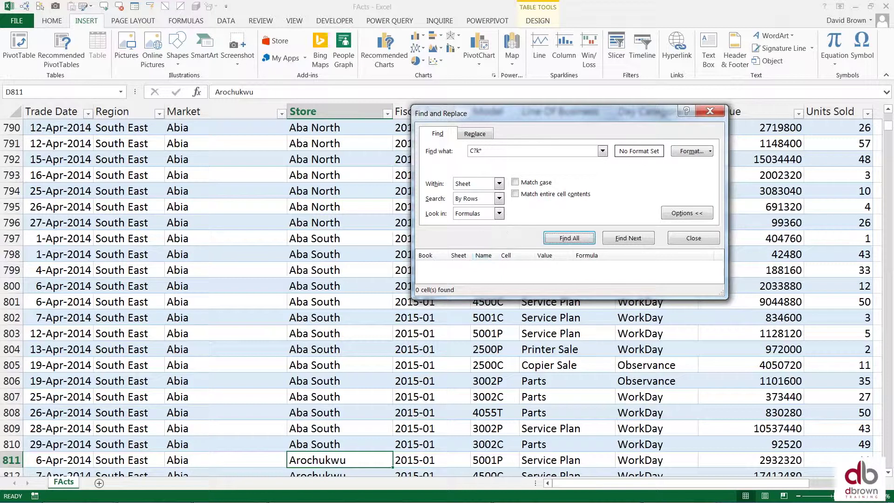
# Step: Find all A?a* matches (13017 cells, starting with Abaji in D2), then close the dialog
pyautogui.click(476, 148)
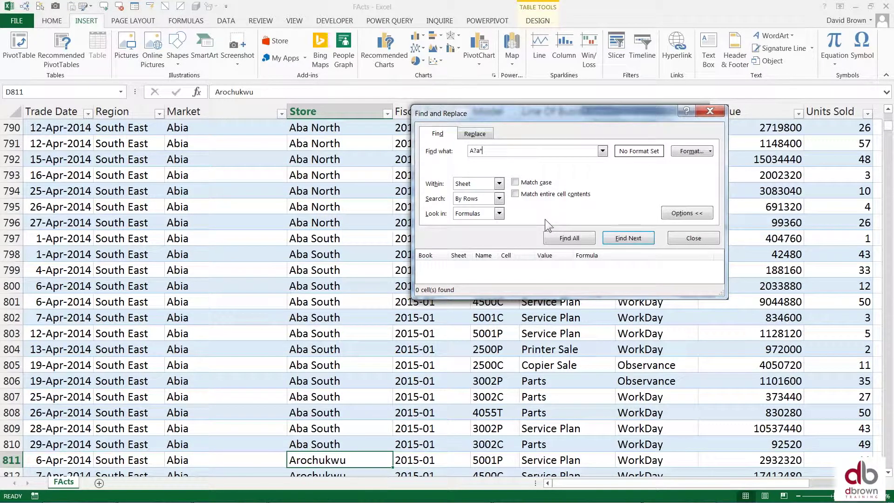
pyautogui.click(569, 238)
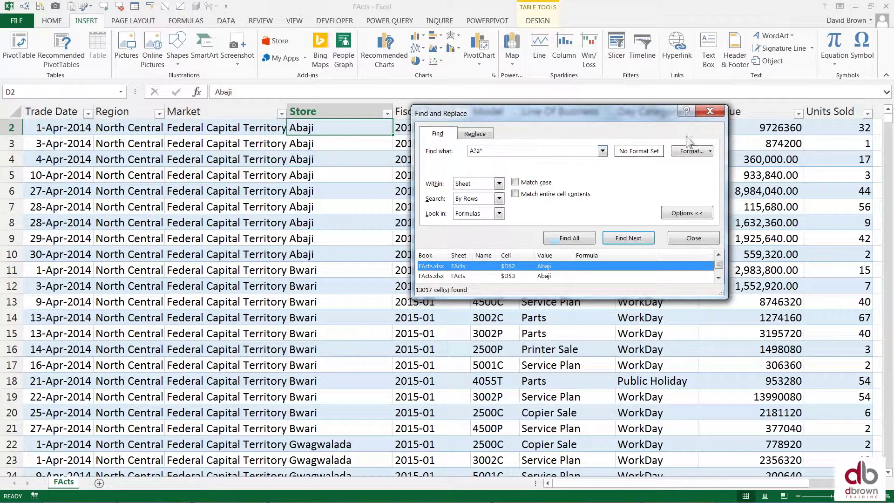
pyautogui.click(711, 113)
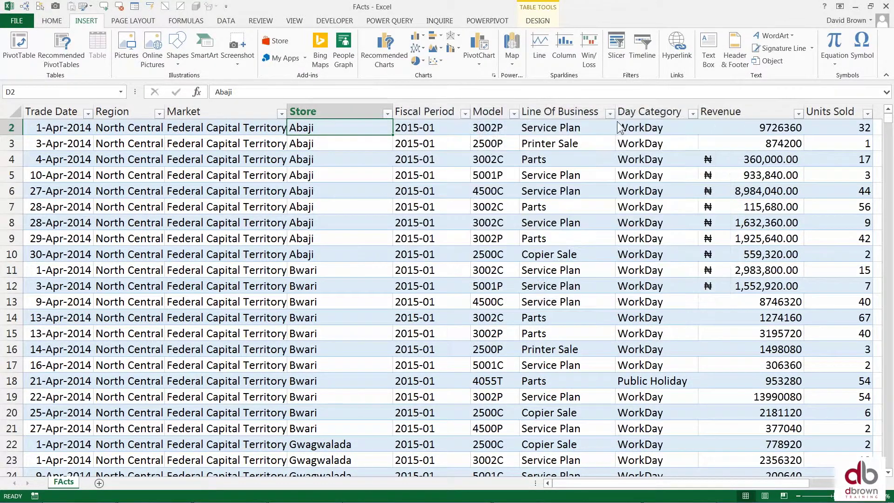
pyautogui.hotkey('ctrl', 'f')
pyautogui.click(569, 238)
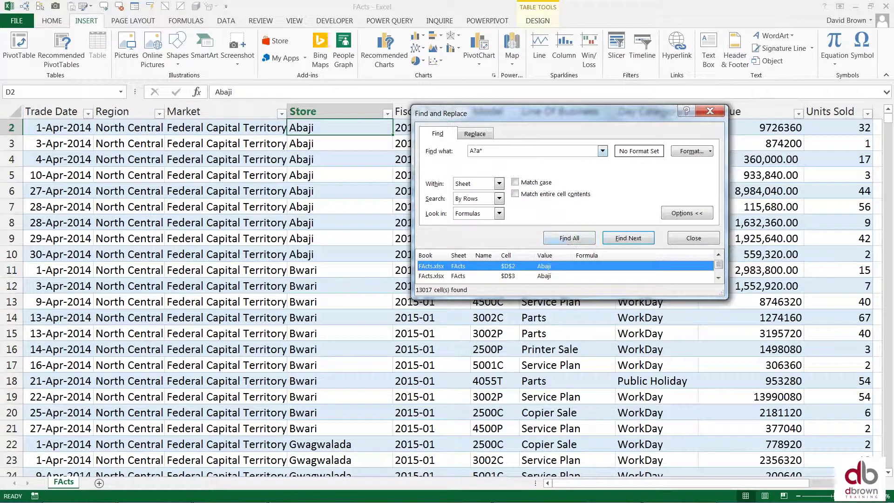
pyautogui.click(711, 113)
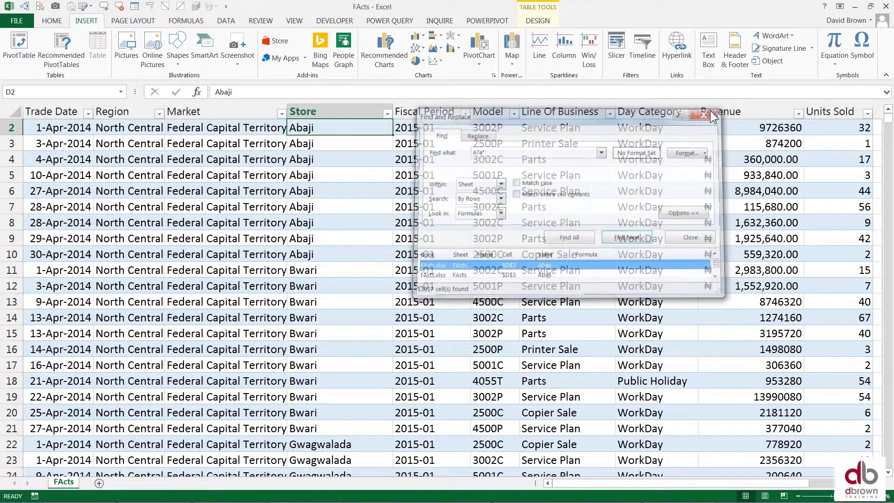